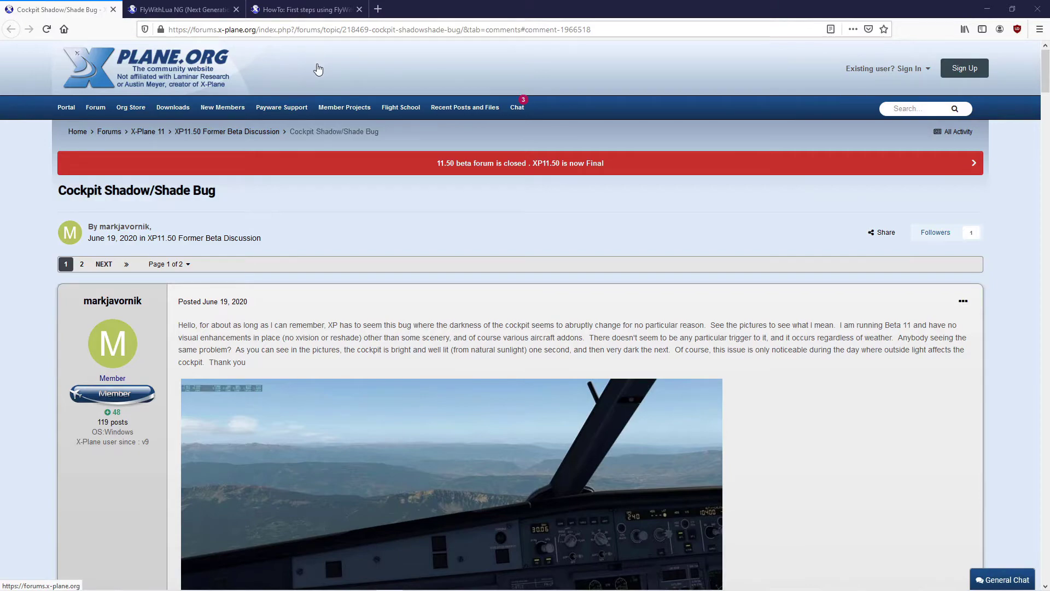
Step: Scroll down the thread to the reply with the set("sim/private/controls/render/cube_prep_mode", 2) code box
scroll(656, 257, down, 4)
scroll(770, 283, down, 12)
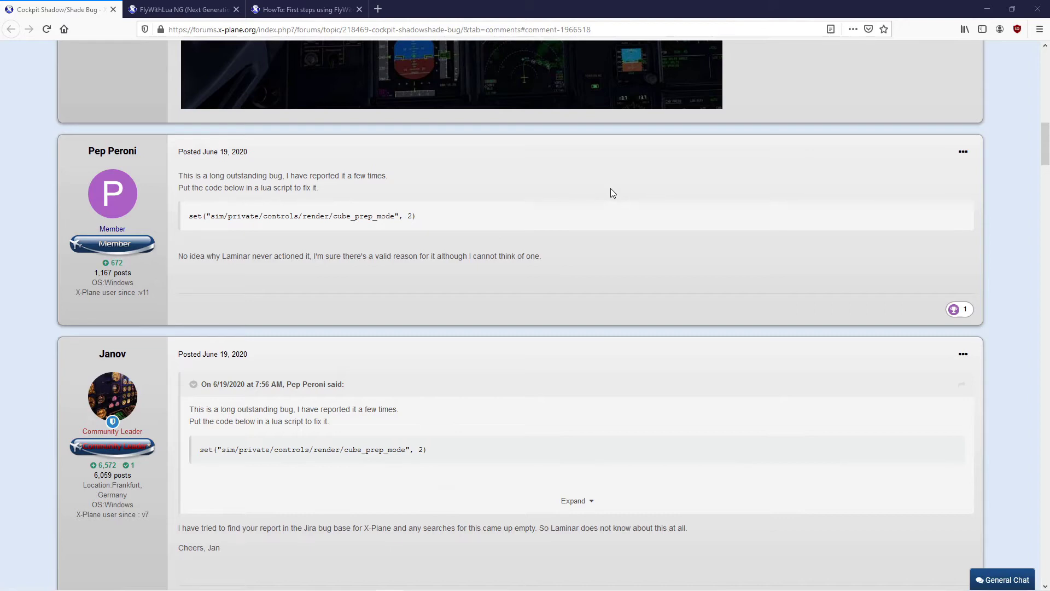
Step: On the FlyWithLua NG download page, highlight the 'First time downloading FlyWithLua?' heading
key(ctrl+Tab)
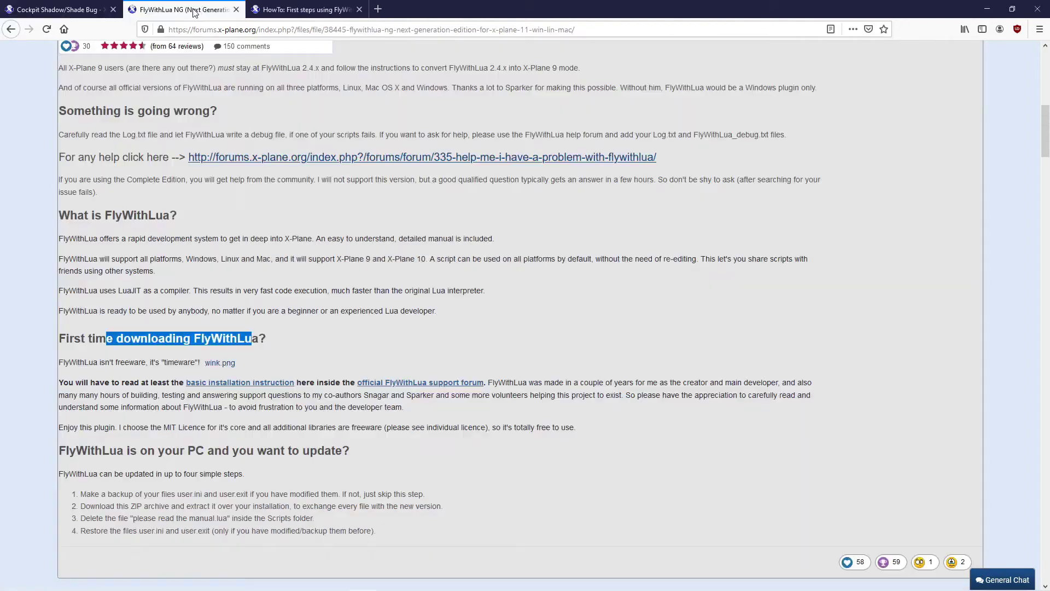
scroll(487, 246, up, 6)
scroll(487, 248, up, 3)
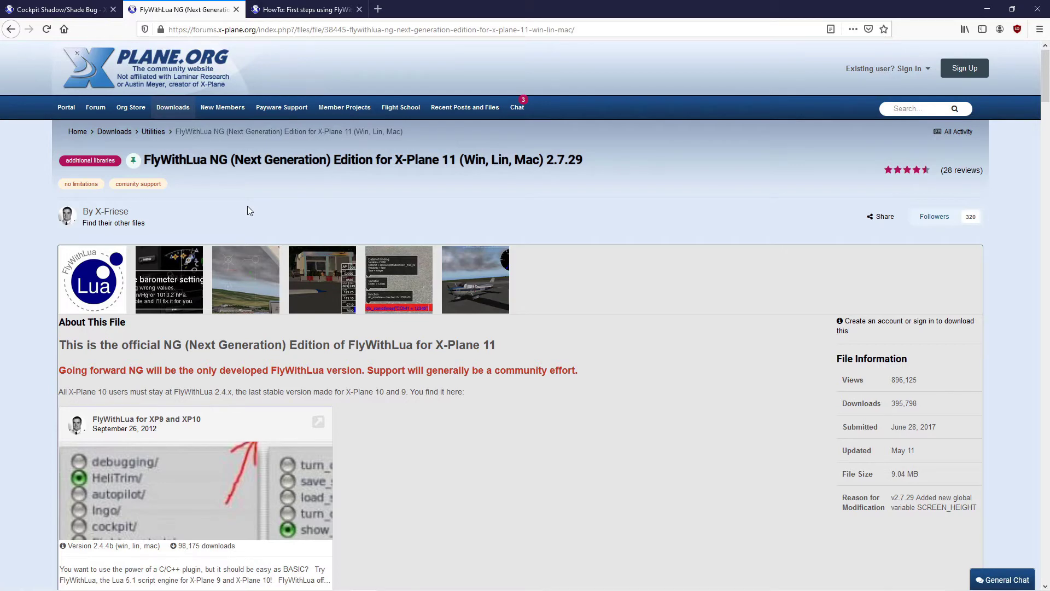
scroll(571, 235, down, 5)
scroll(571, 239, down, 2)
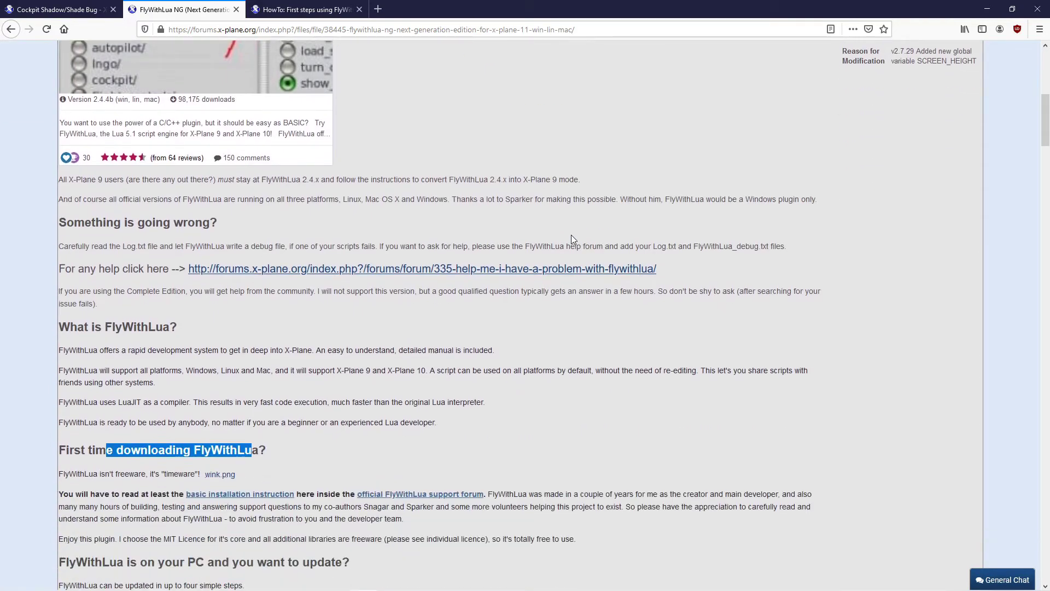
click(91, 450)
drag(61, 449, 283, 450)
Step: Move on to the 'HowTo: First steps using FlyWithLua' guide
scroll(358, 407, down, 1)
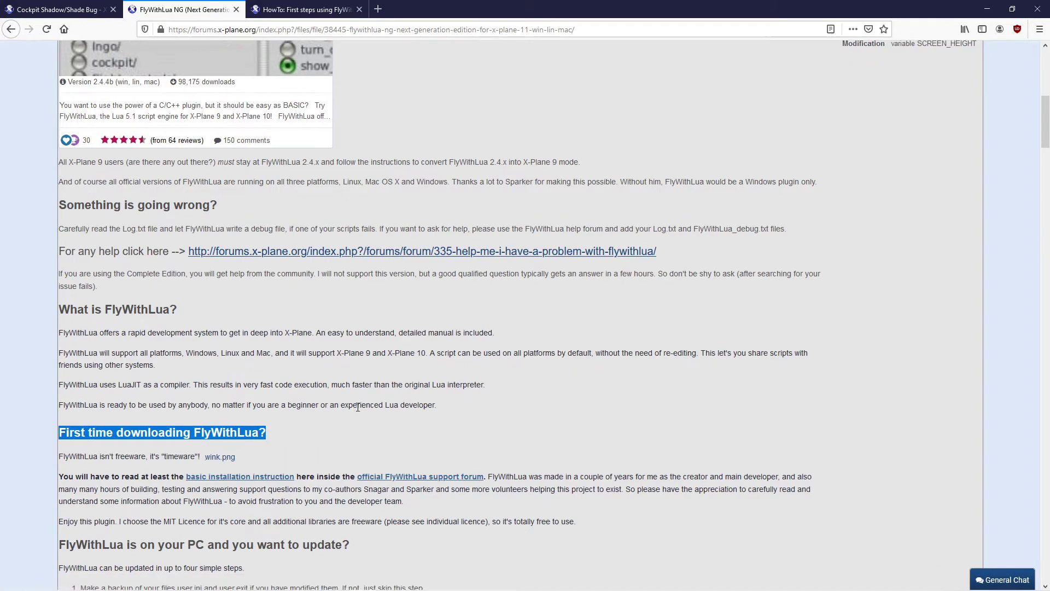
scroll(357, 407, down, 2)
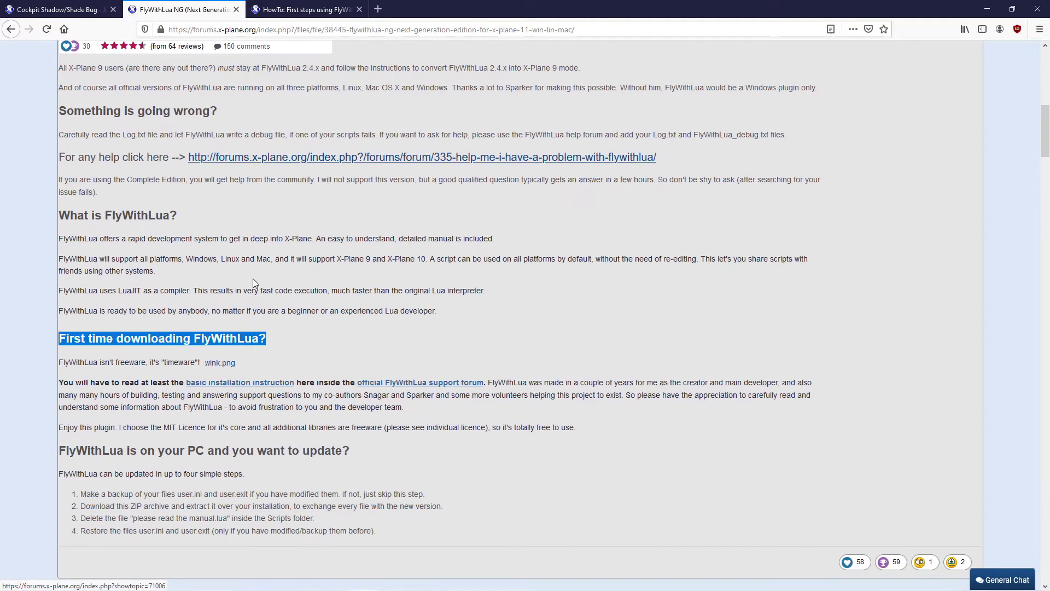
click(306, 9)
Step: Highlight the X-Plane 10/Resources/plugins/FlyWithLua/Scripts/ path, then return to the Cockpit Shadow/Shade Bug thread
click(507, 270)
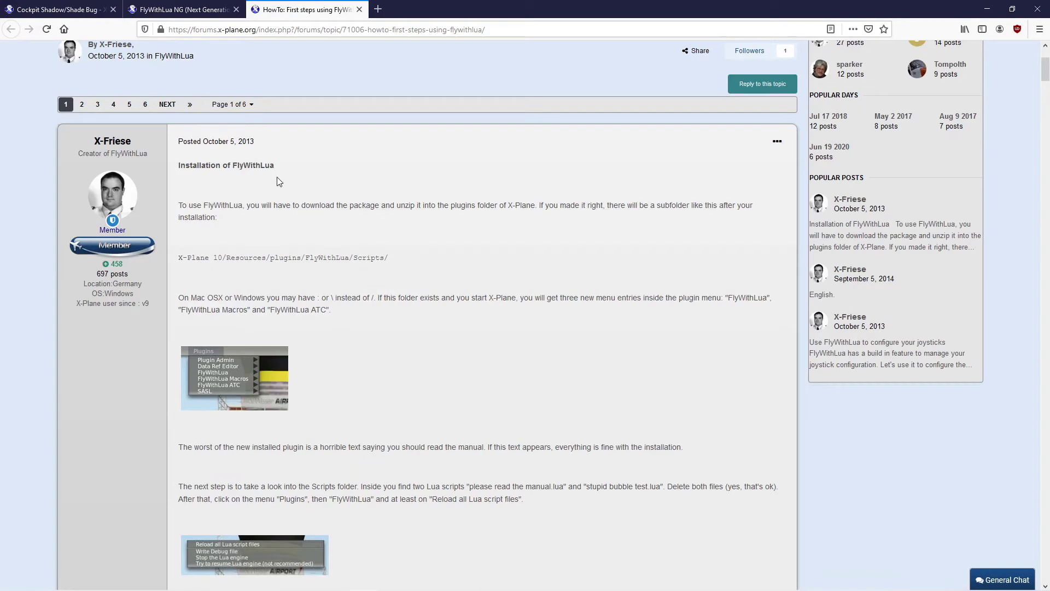
scroll(599, 285, down, 3)
scroll(600, 288, down, 3)
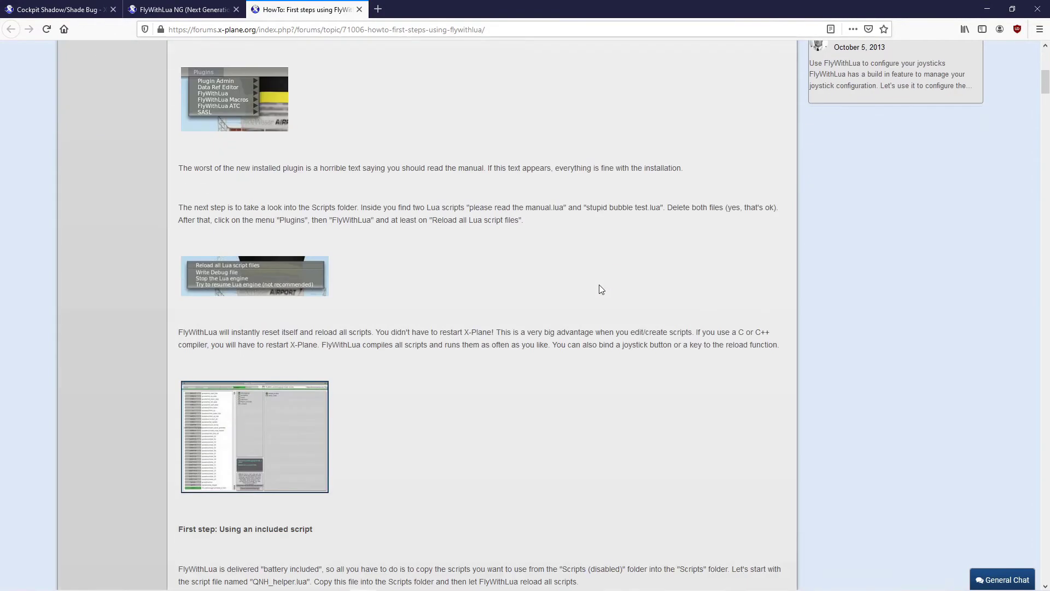
scroll(584, 319, up, 5)
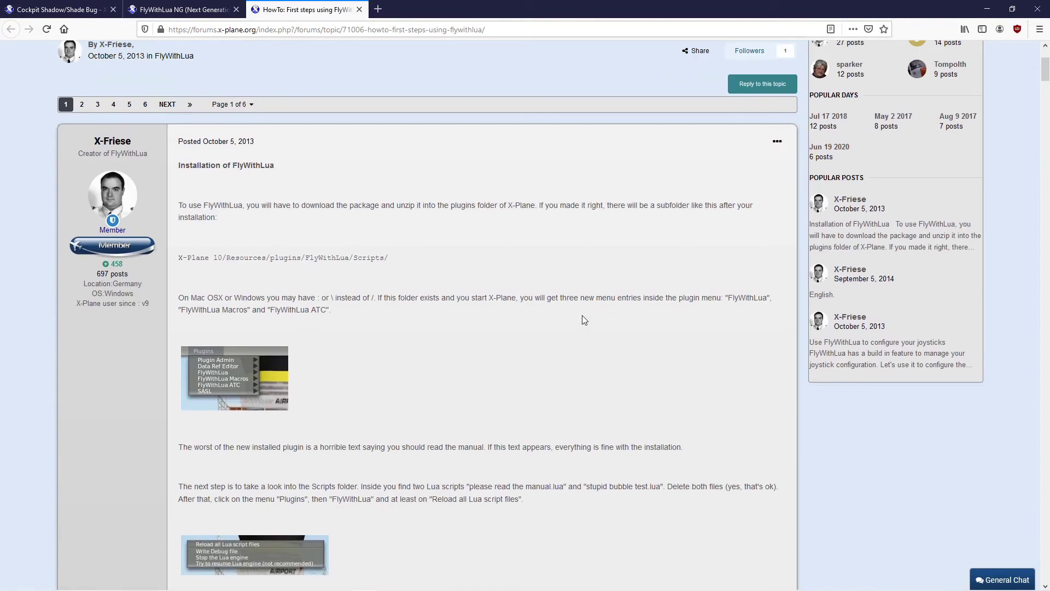
drag(179, 258, 410, 261)
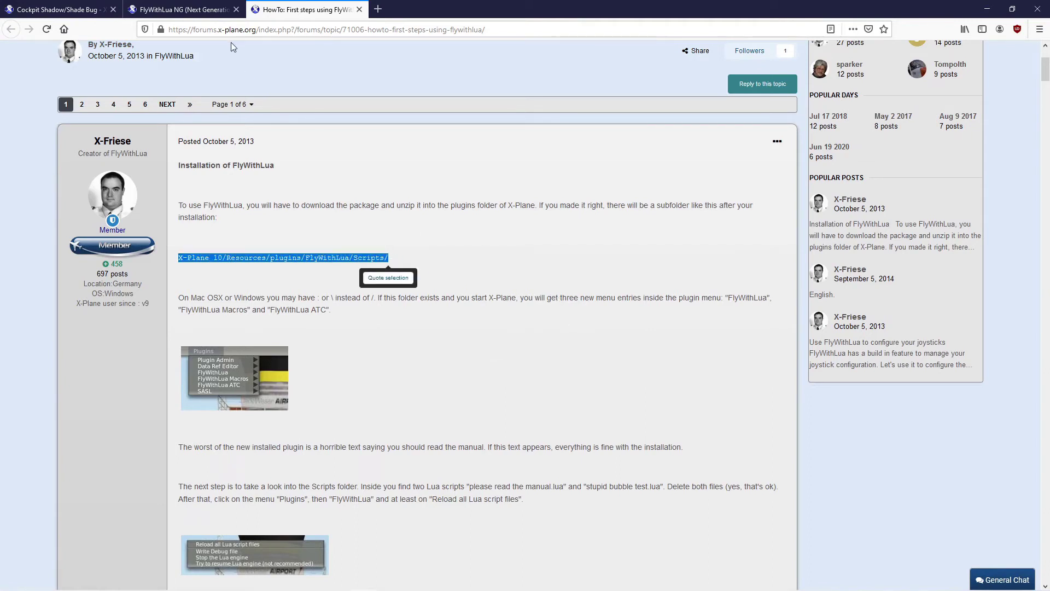
click(167, 10)
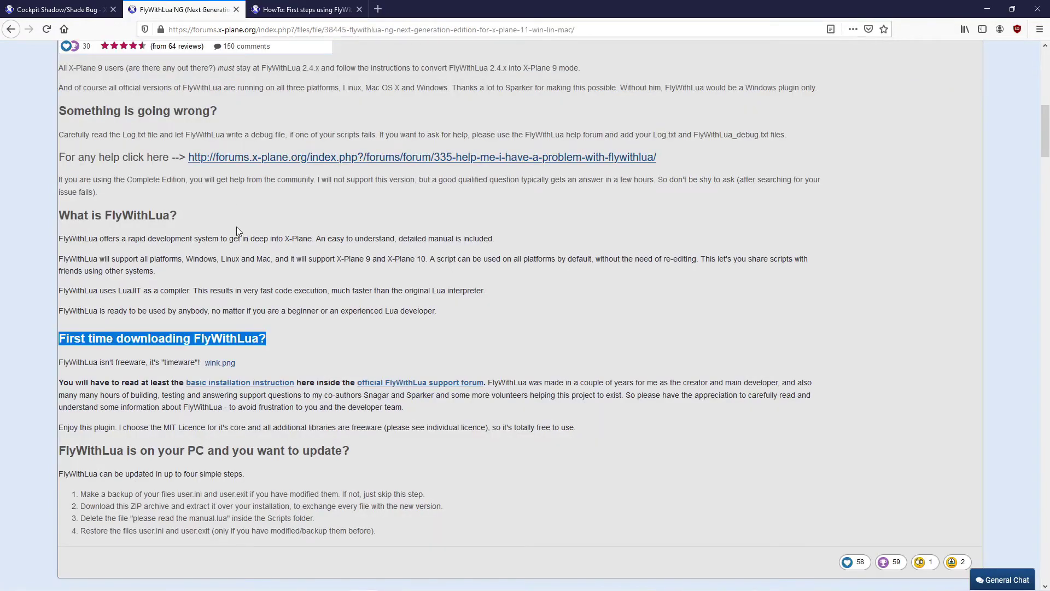
click(75, 10)
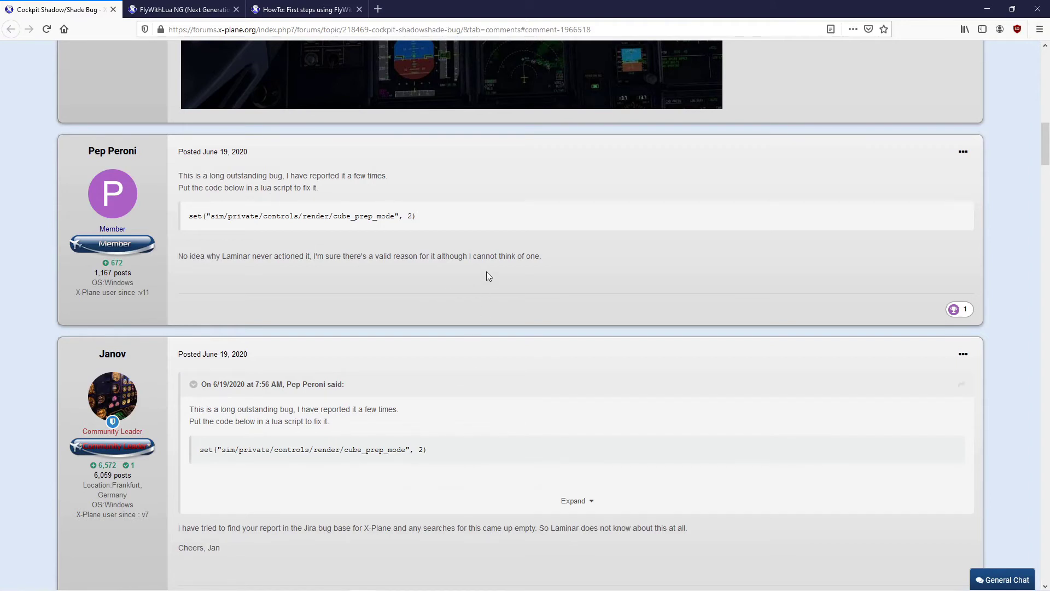
Step: Copy the cube_prep_mode set(...) line and minimize the browser to the desktop
drag(420, 217, 187, 216)
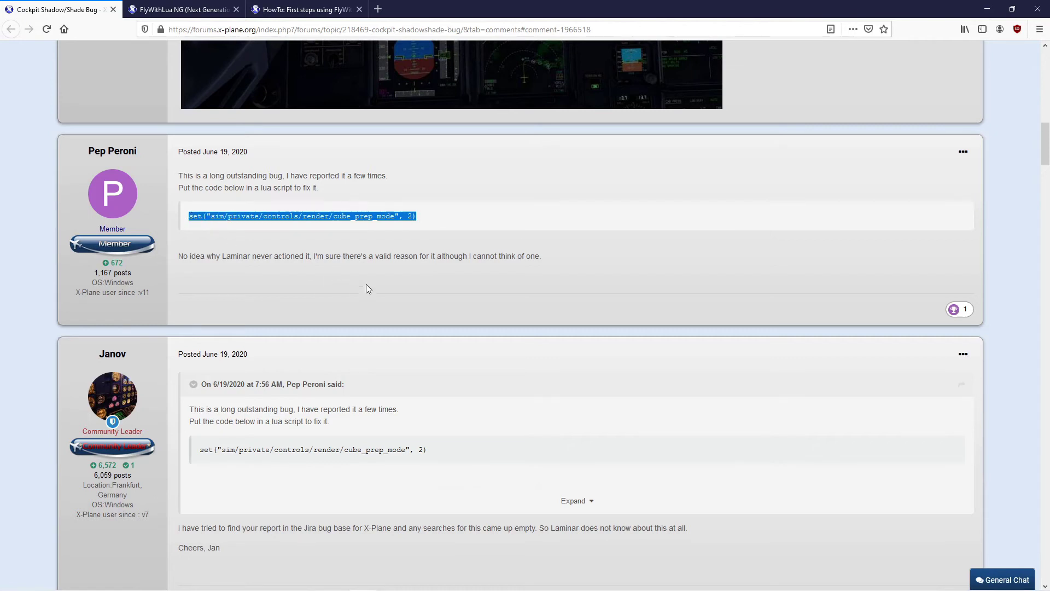
right_click(336, 217)
click(339, 224)
click(989, 10)
right_click(542, 272)
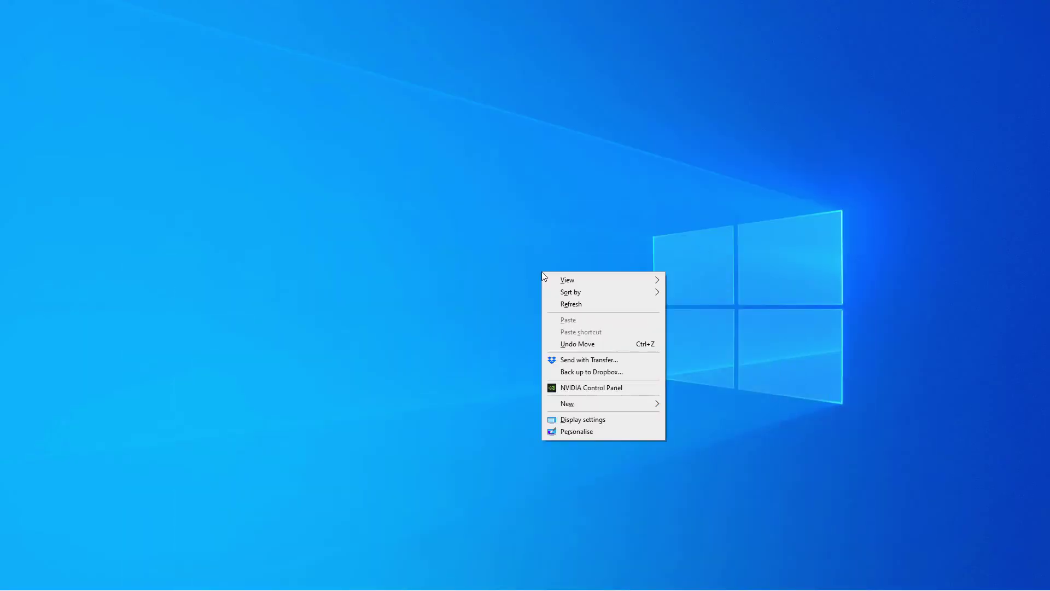
Step: Create a new desktop text document named lightfix
mouse_move(567, 407)
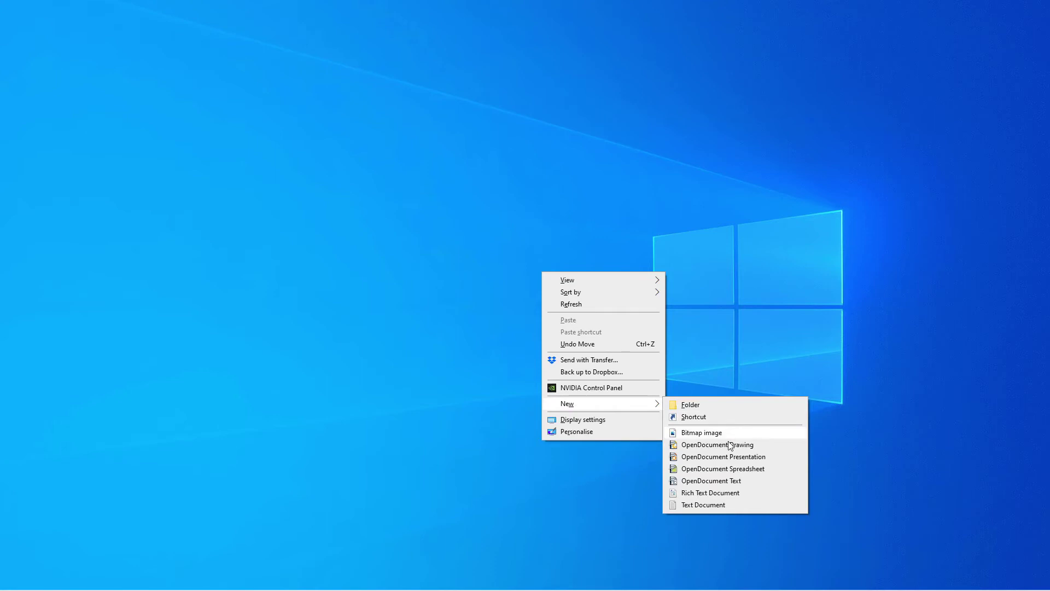
click(722, 506)
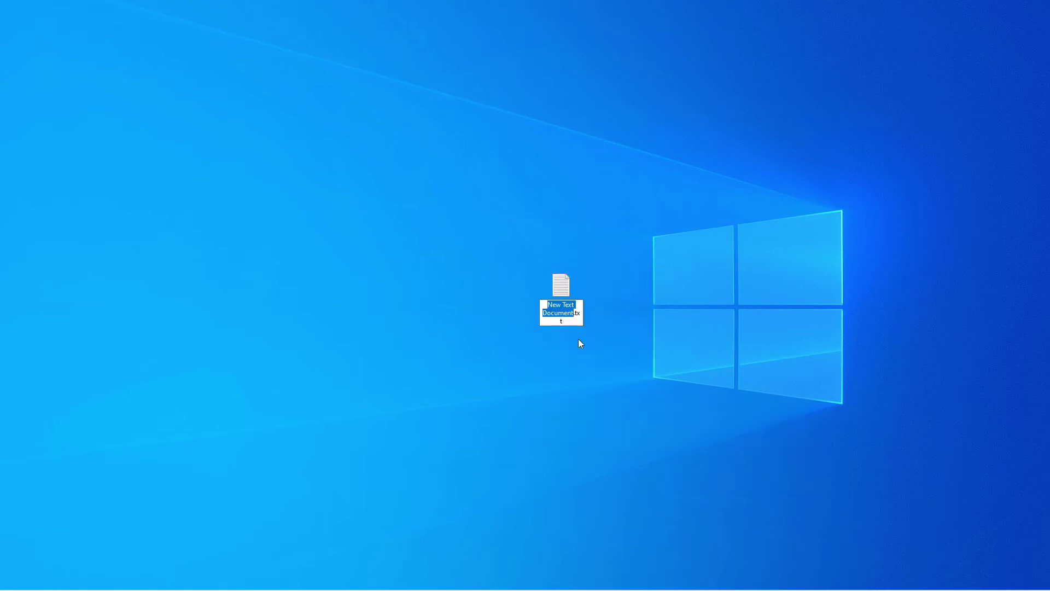
text(light)
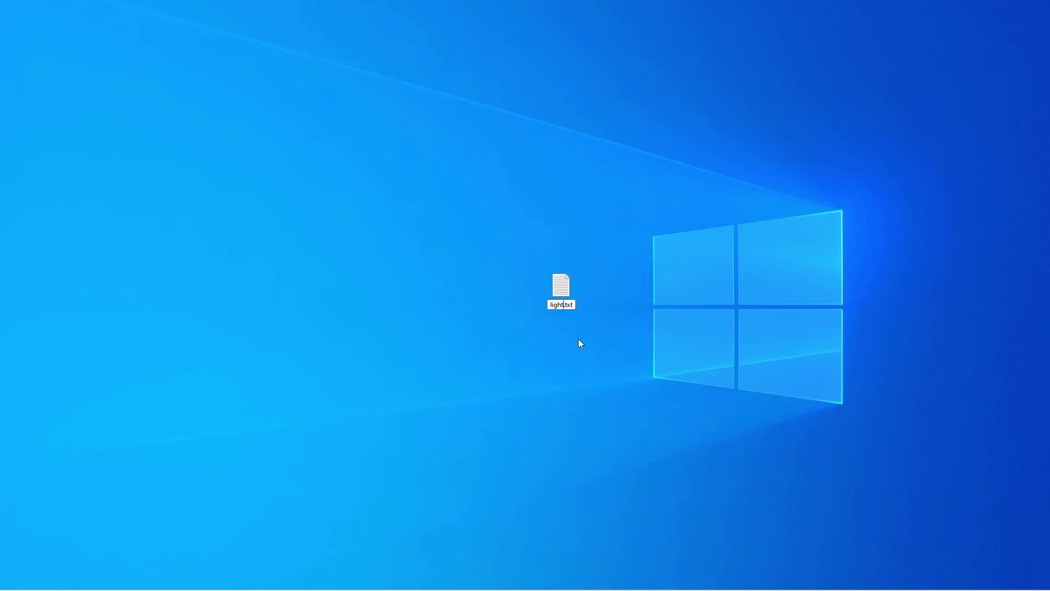
text(fix)
key(Return)
Step: Paste the cube_prep_mode line into lightfix.txt in Notepad, save it, and close Notepad
double_click(565, 290)
right_click(489, 244)
click(513, 290)
key(Return)
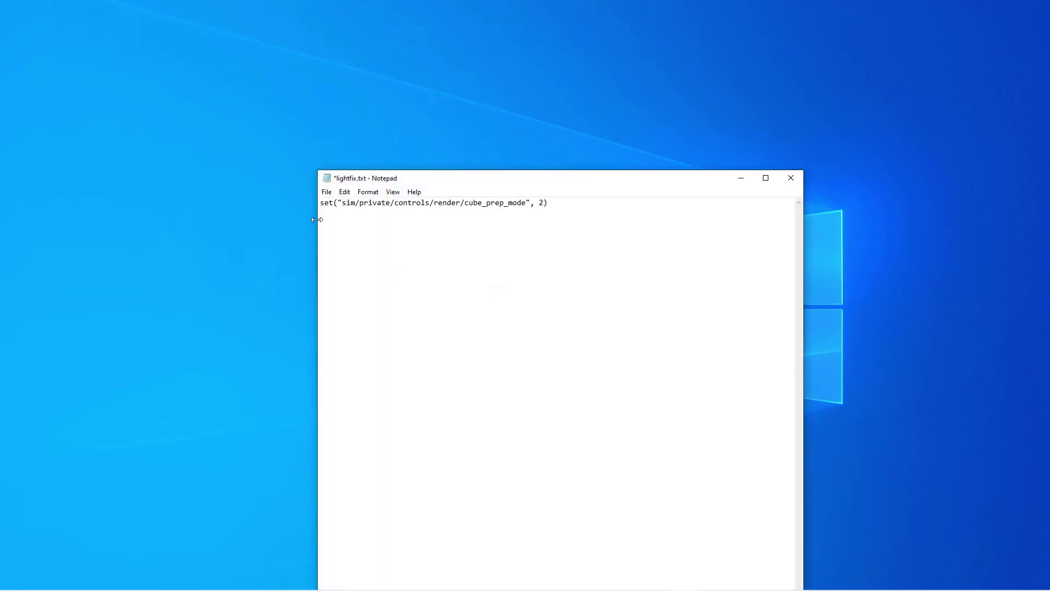
click(326, 192)
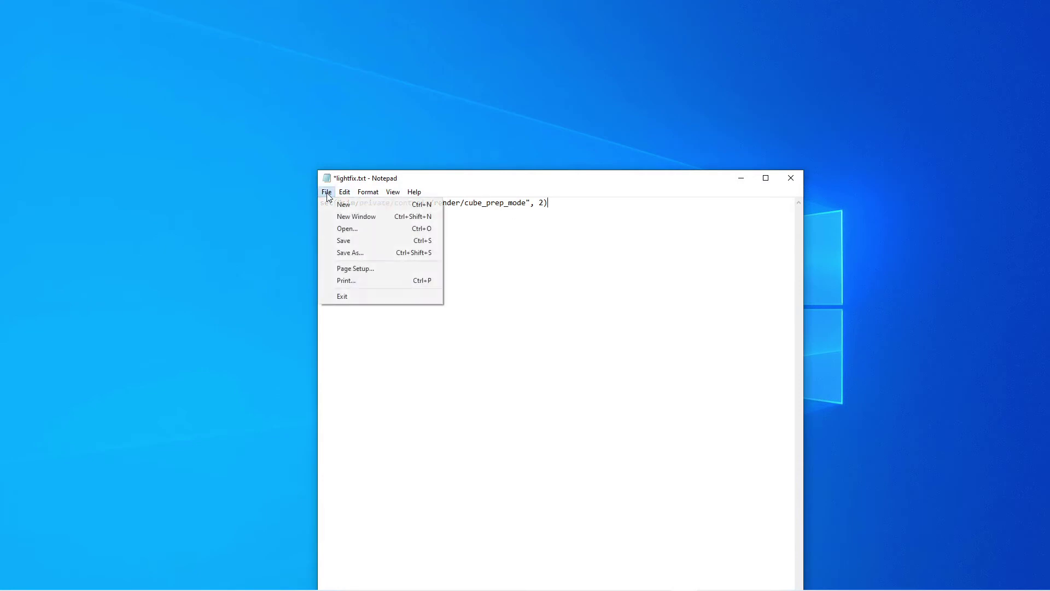
click(347, 240)
click(790, 177)
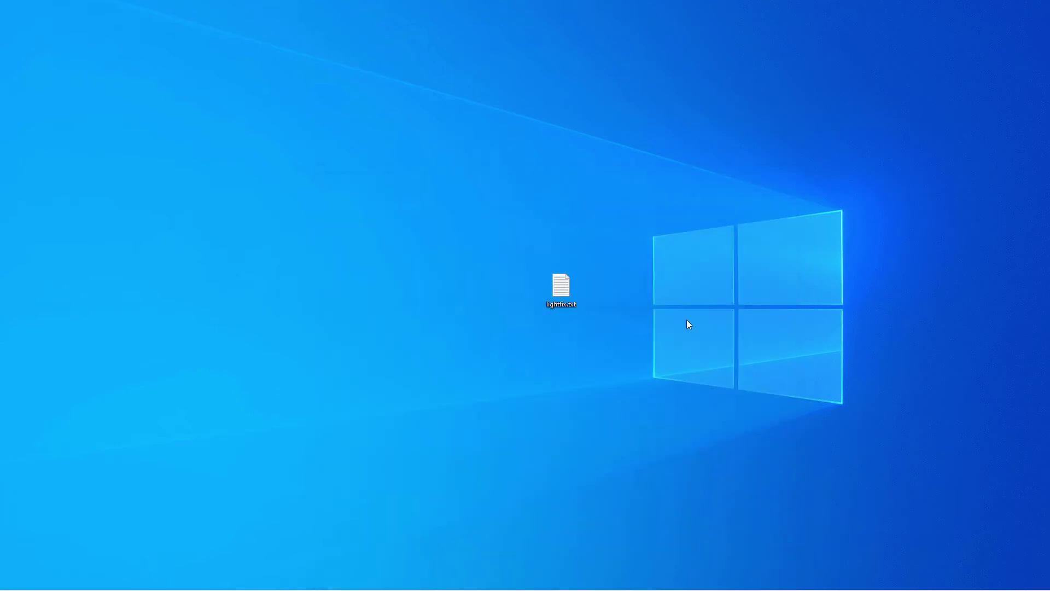
Step: Change the file's extension from txt to lua, accepting the extension-change warning
right_click(566, 288)
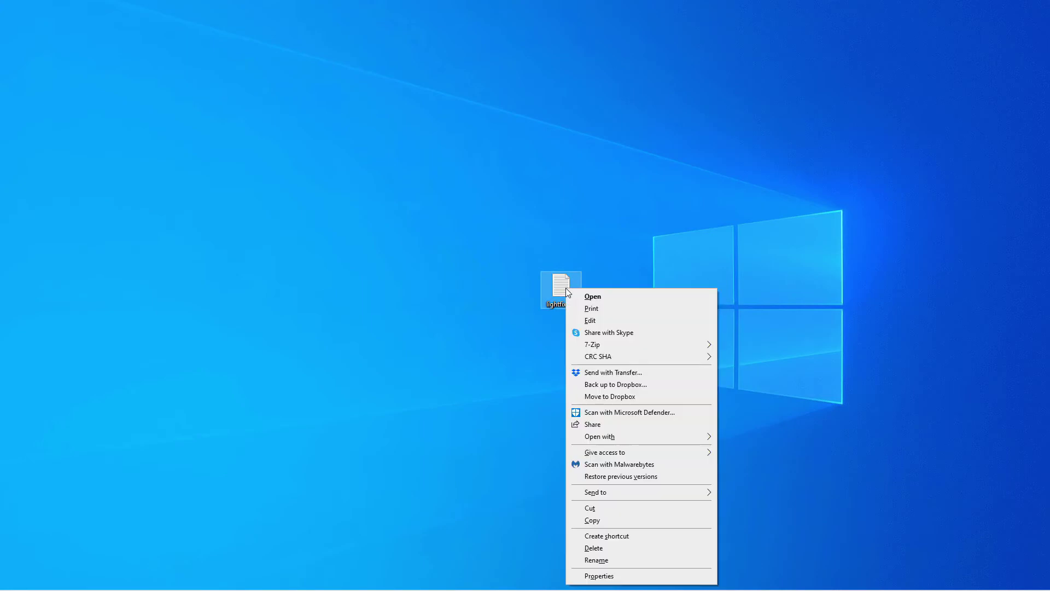
click(619, 560)
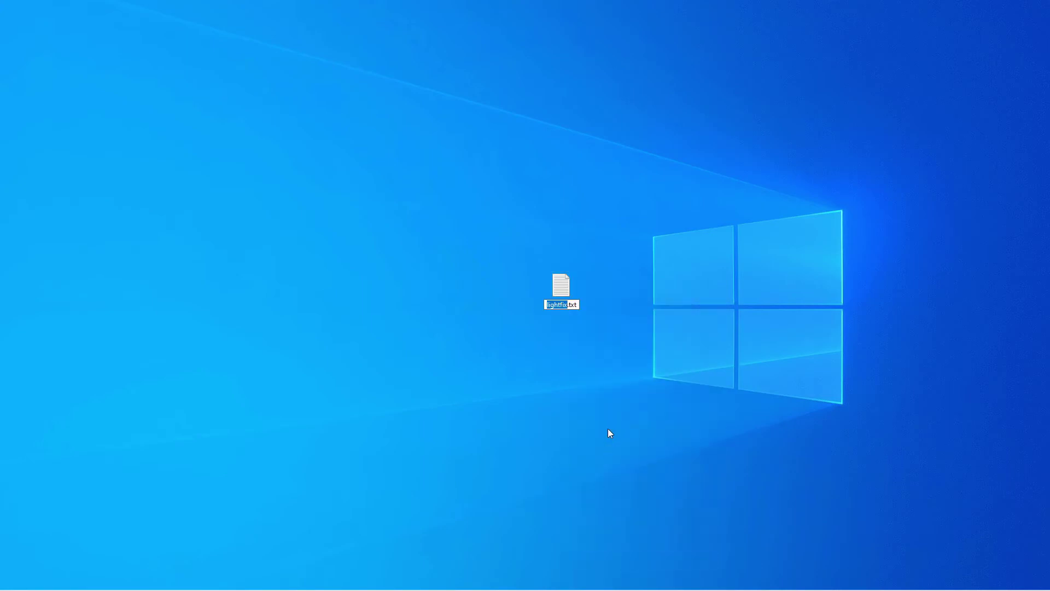
key(Right)
key(Right)
key(Right)
key(BackSpace)
key(BackSpace)
key(BackSpace)
text(lua)
key(Return)
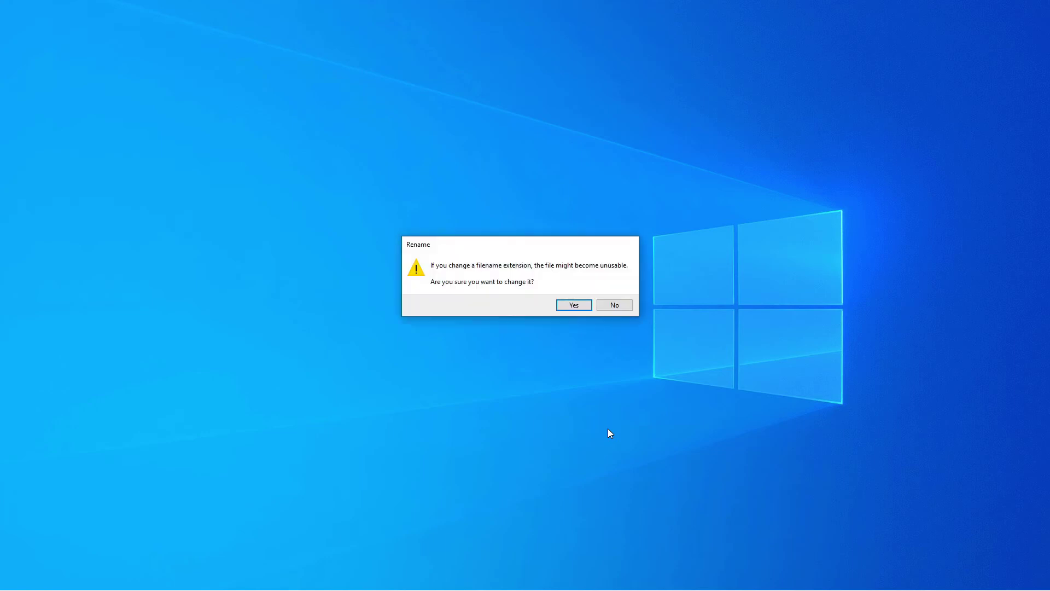
click(574, 305)
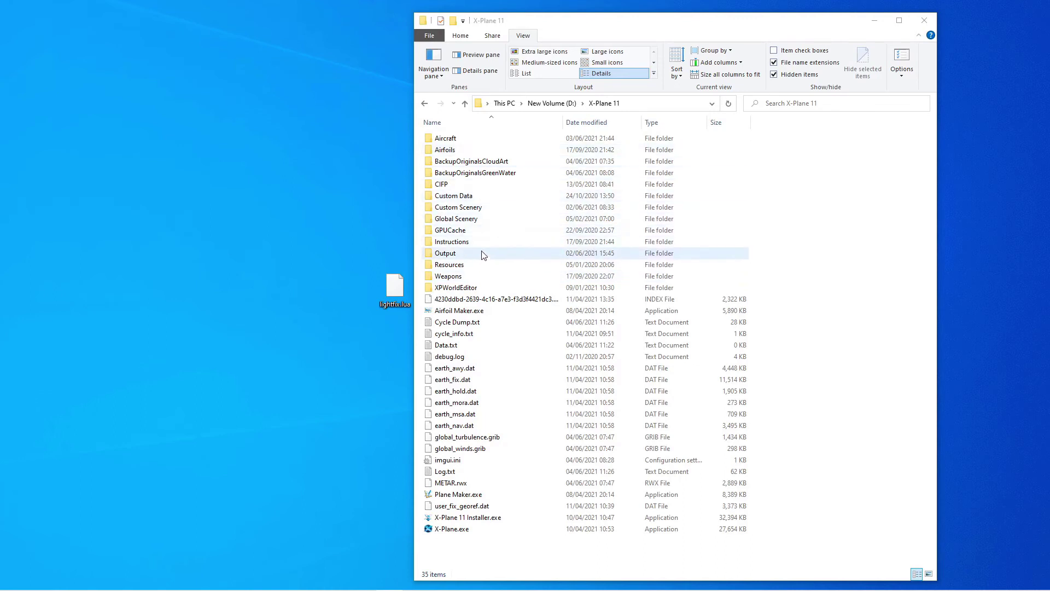
Step: Drag lightfix.lua from the desktop into X-Plane 11's Resources\plugins\FlyWithLua\Scripts folder
double_click(483, 266)
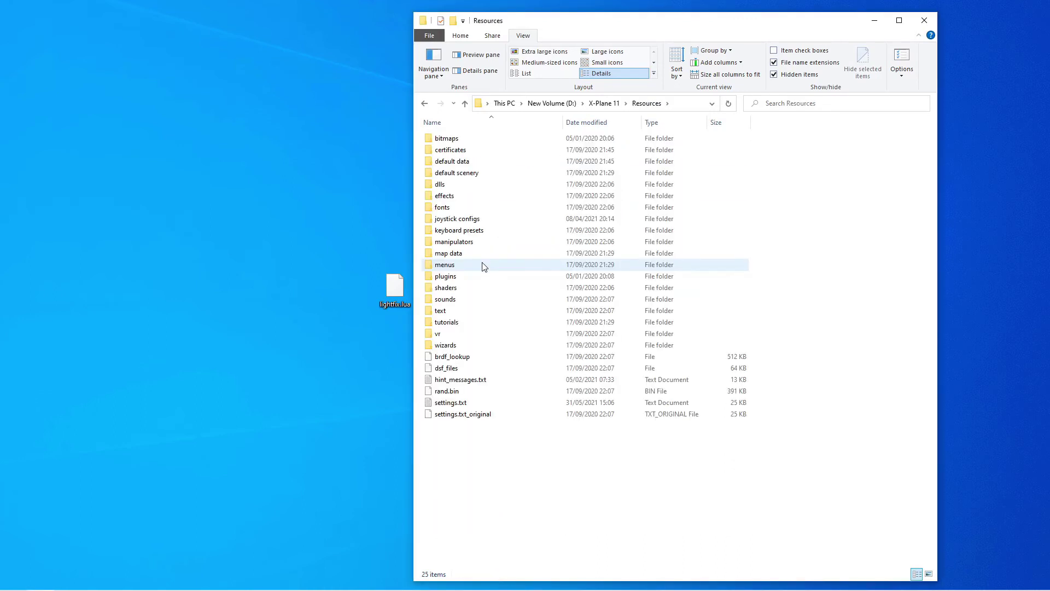
double_click(484, 277)
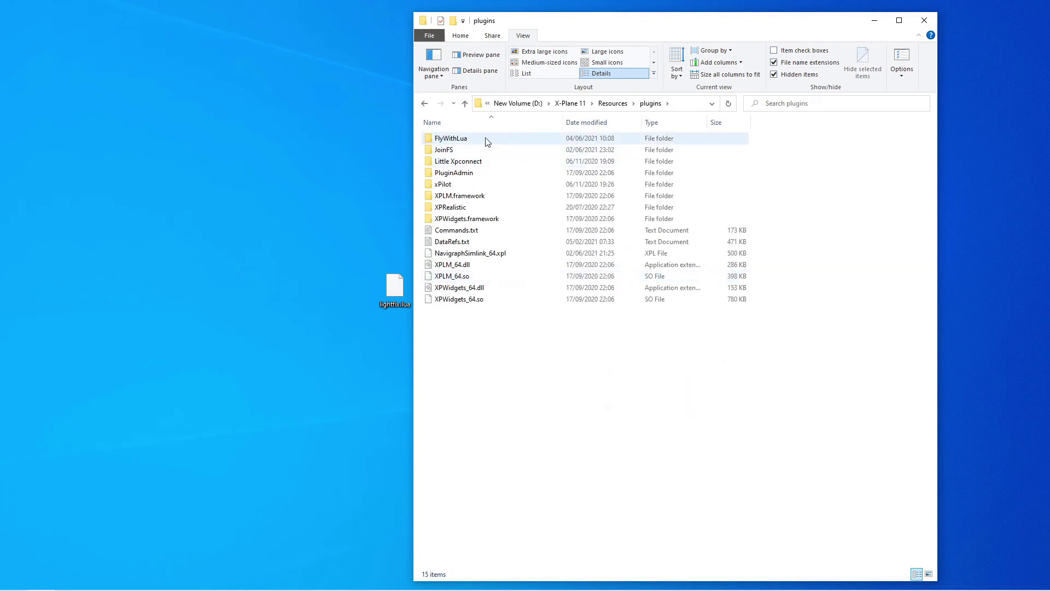
double_click(487, 142)
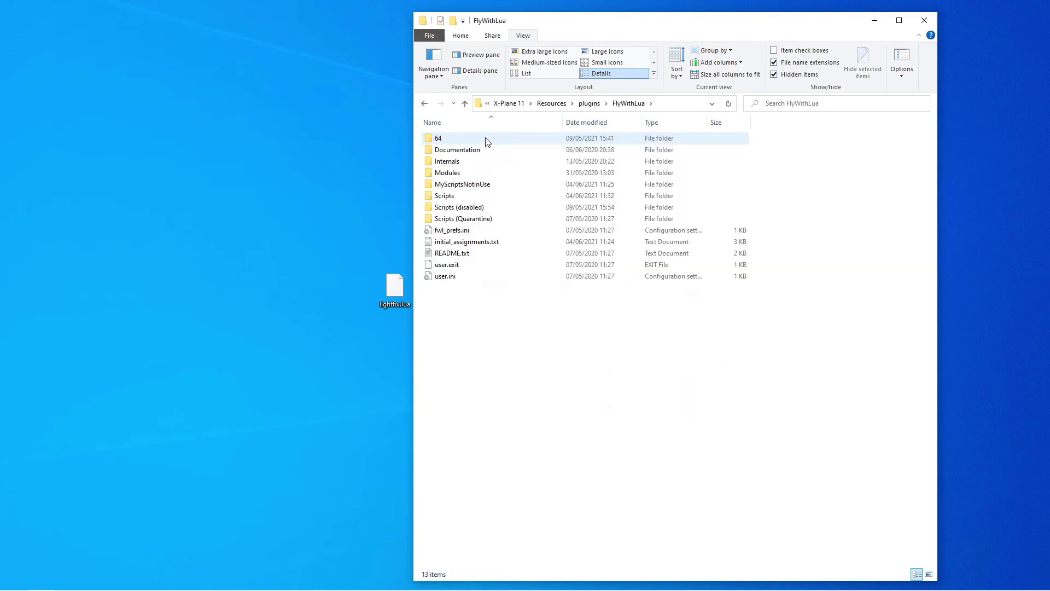
double_click(473, 198)
drag(396, 289, 513, 249)
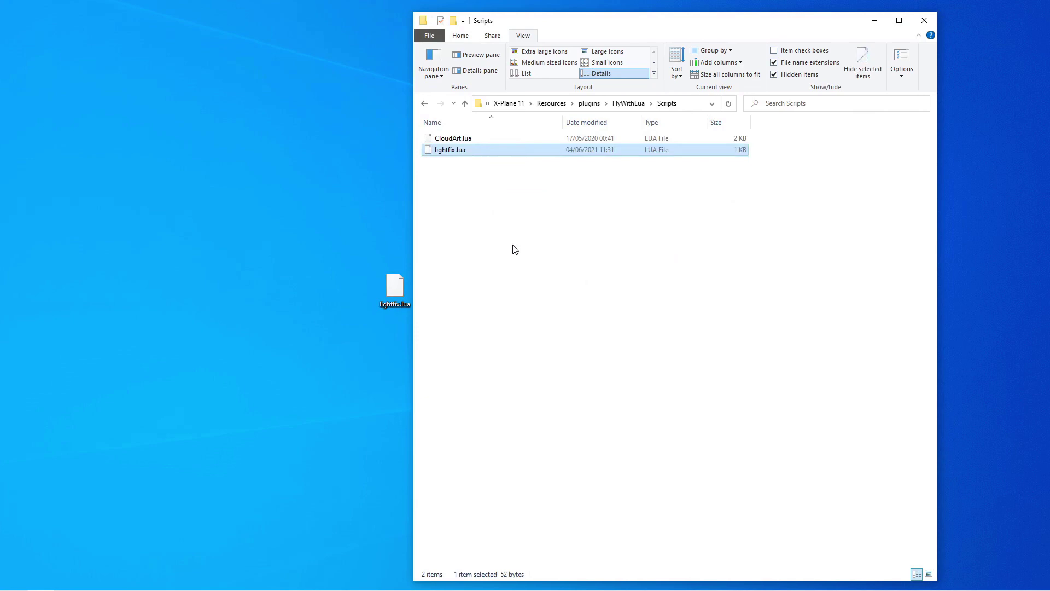